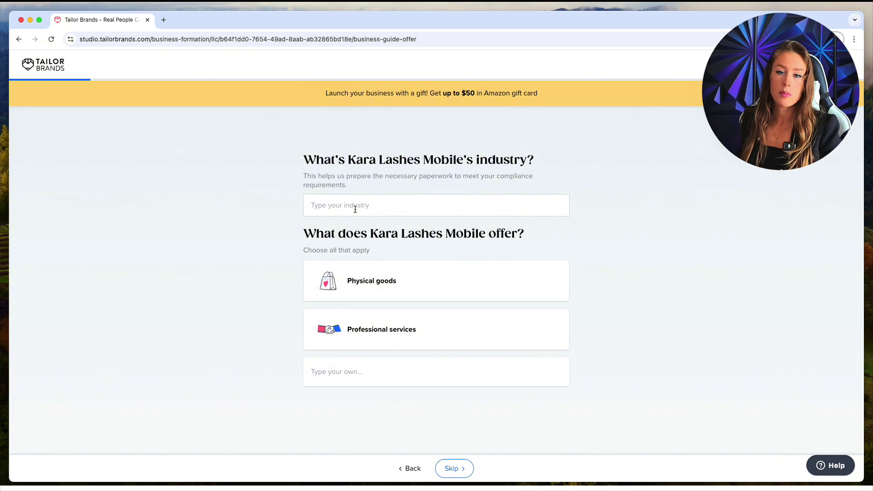
# Set the industry to Eyelash Extensions and mark the business as offering Professional services
pyautogui.write('ey')
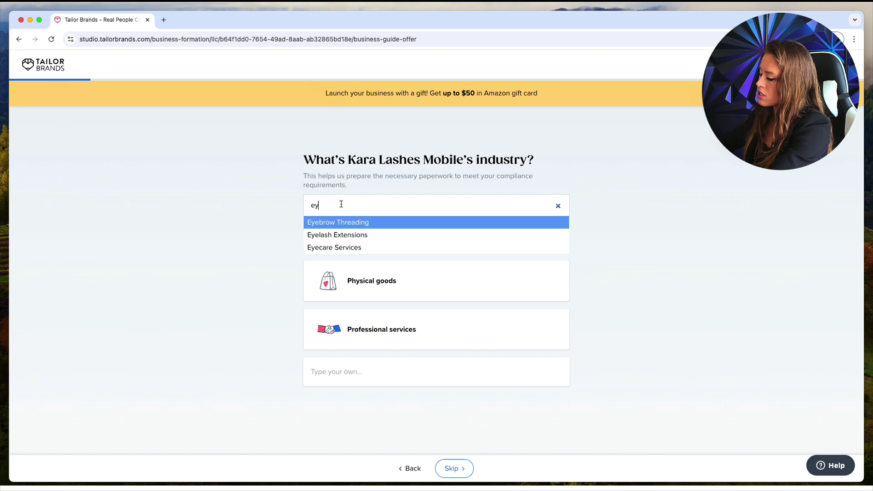
pyautogui.press('BackSpace')
pyautogui.scroll(-10, 361, 230)
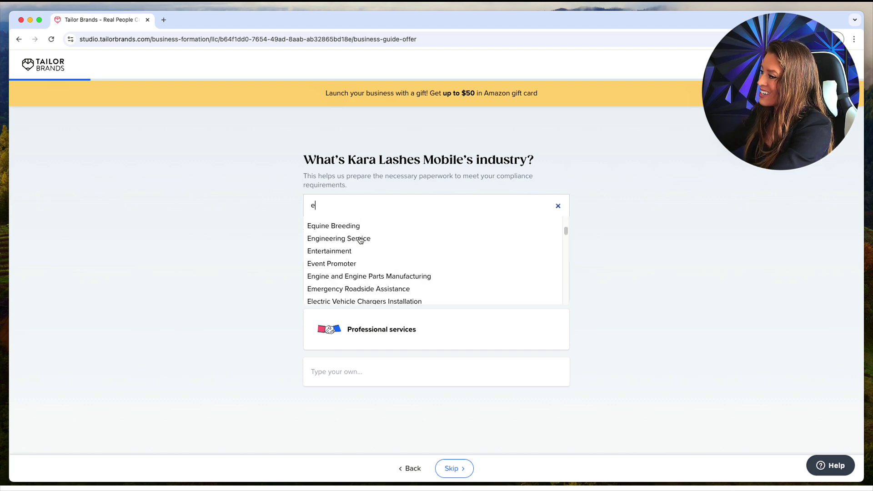
pyautogui.scroll(-5, 361, 240)
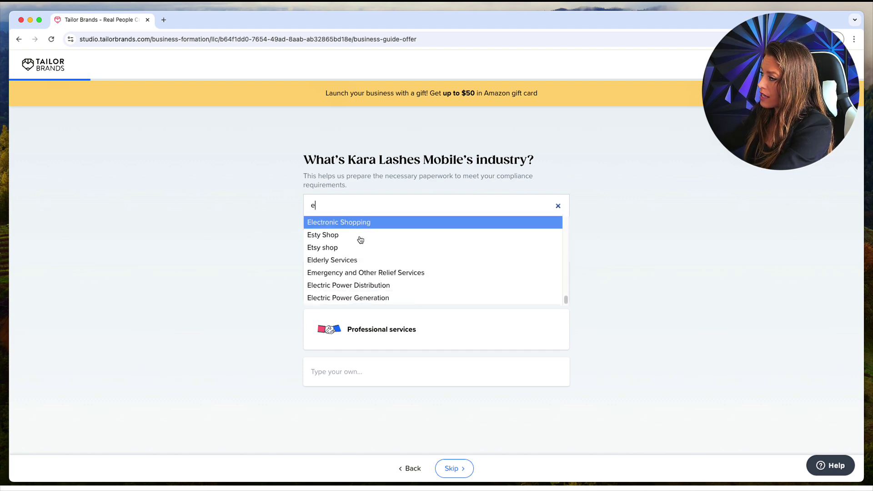
pyautogui.write('y')
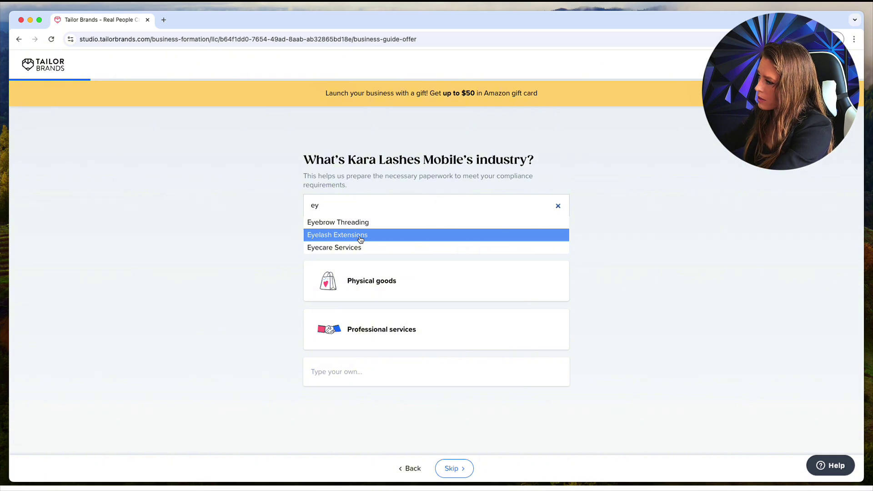
pyautogui.click(371, 236)
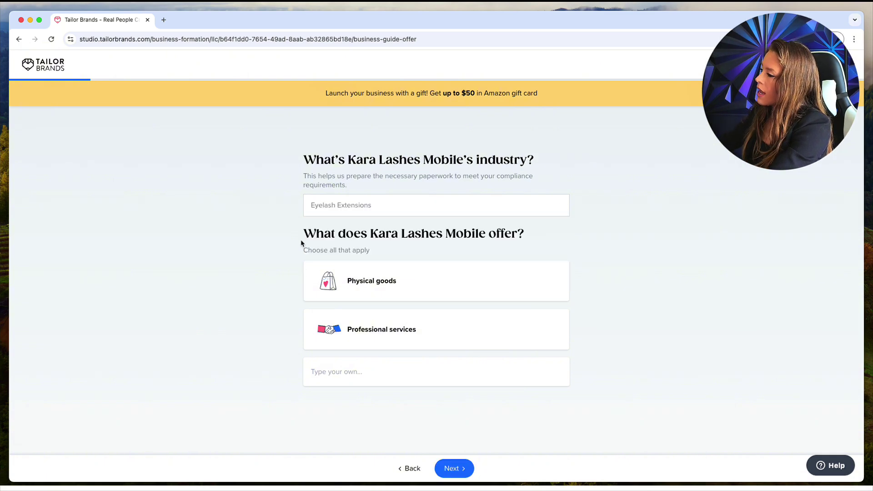
pyautogui.click(368, 331)
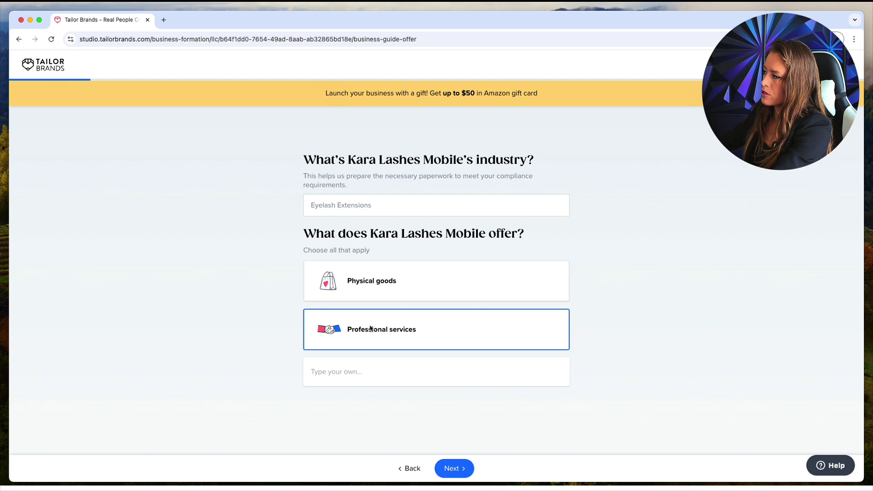
pyautogui.click(468, 476)
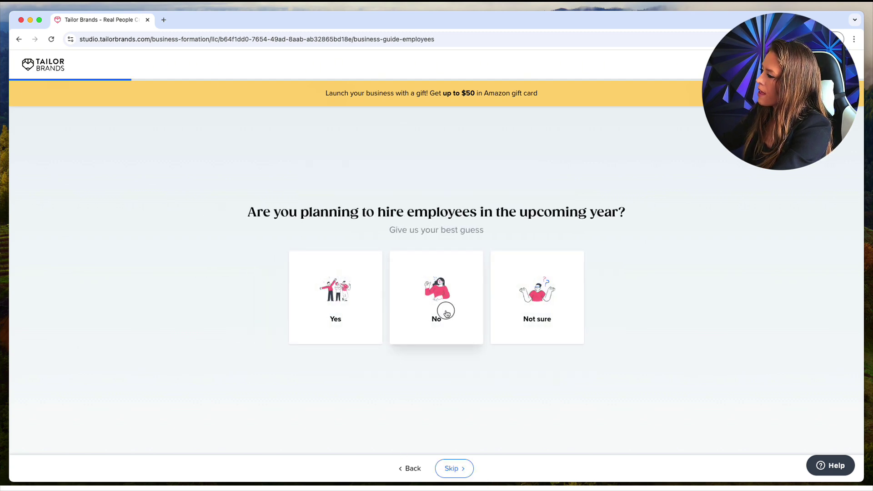
# Answer No to hiring employees next year and start the business location question
pyautogui.click(446, 313)
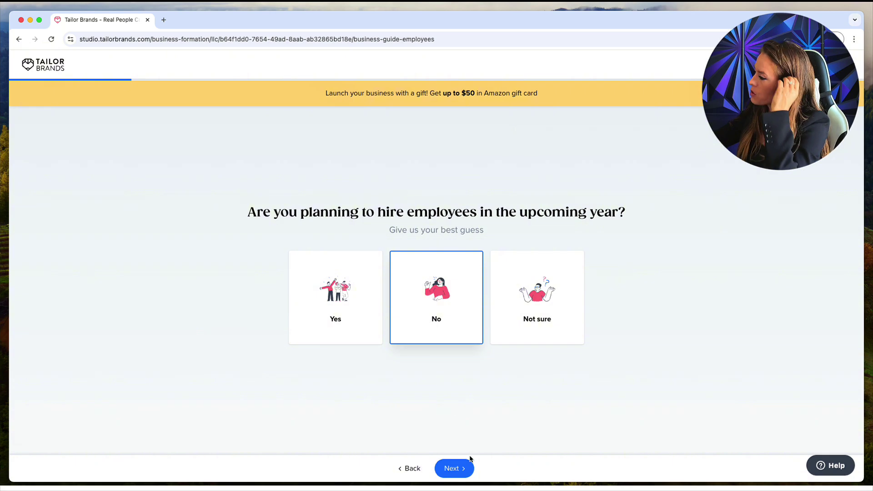
pyautogui.click(469, 461)
pyautogui.click(444, 202)
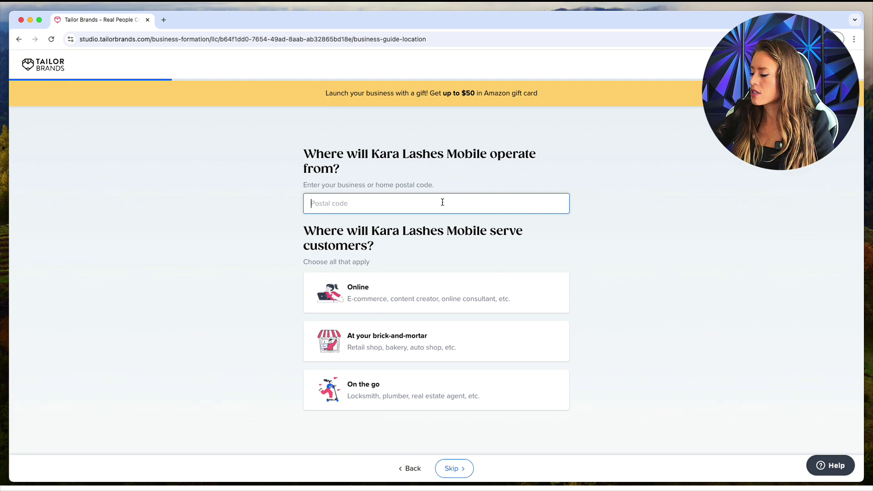
# Enter the business postal code and choose On the go and Online as service areas
pyautogui.write('33137')
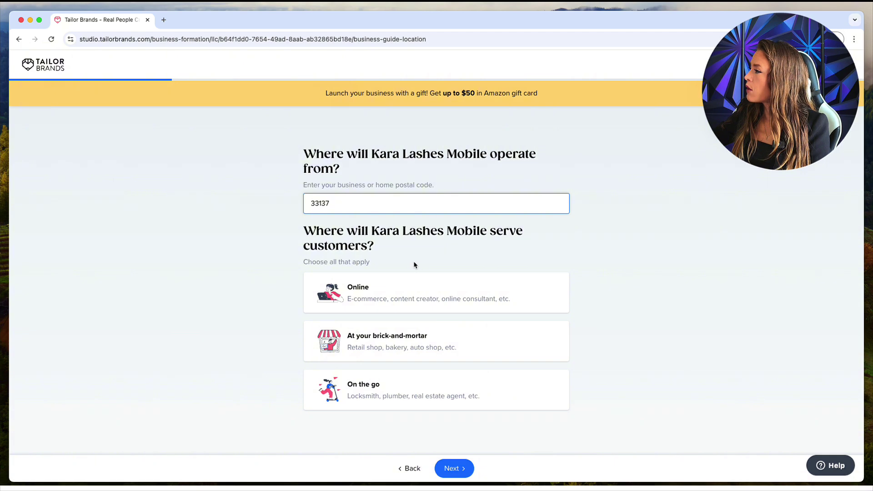
pyautogui.click(326, 294)
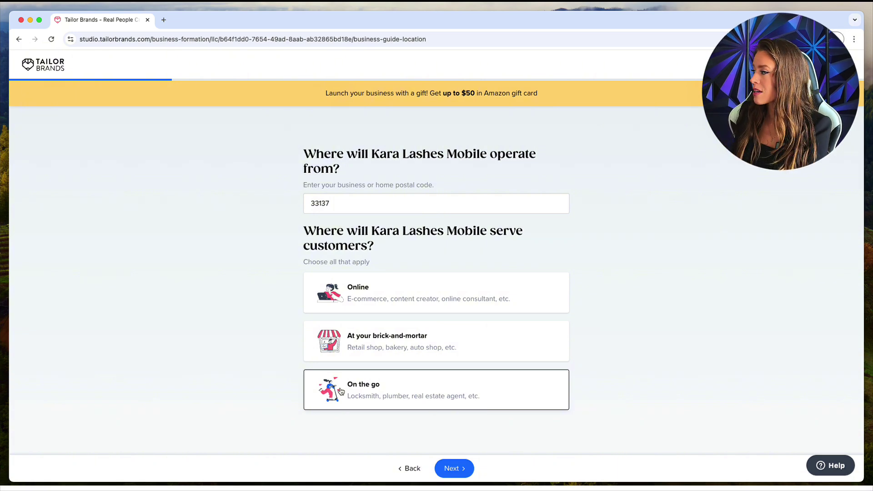
pyautogui.click(383, 392)
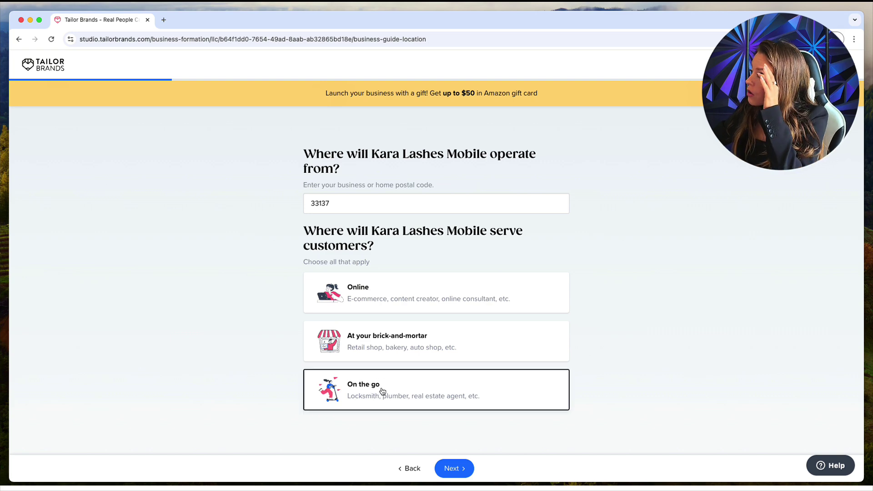
pyautogui.click(371, 306)
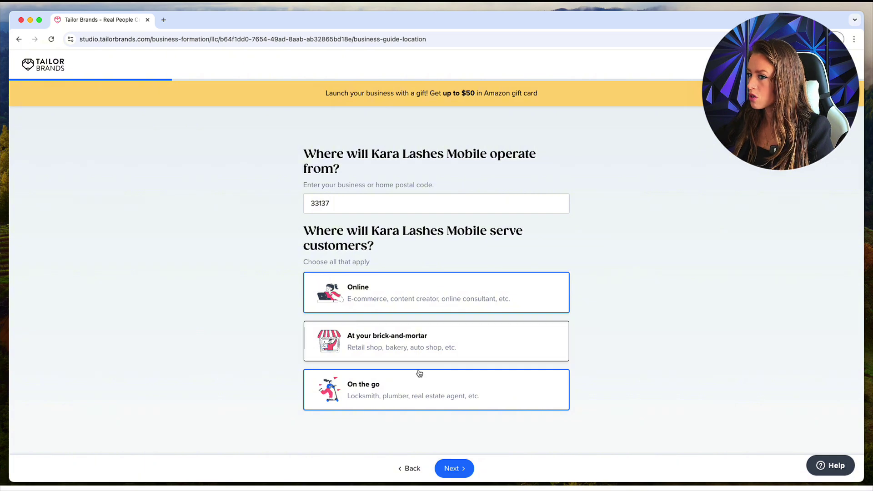
# Keep LLC selected and add EIN to the business's planned tasks
pyautogui.click(466, 467)
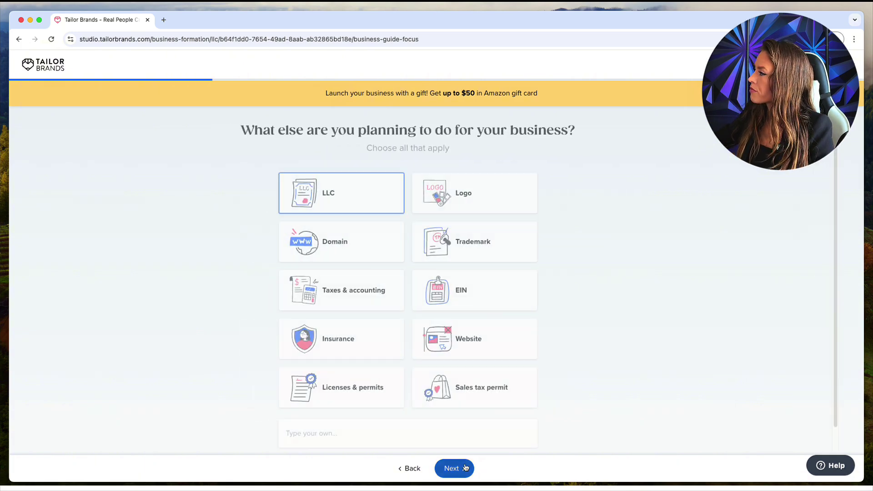
pyautogui.click(400, 195)
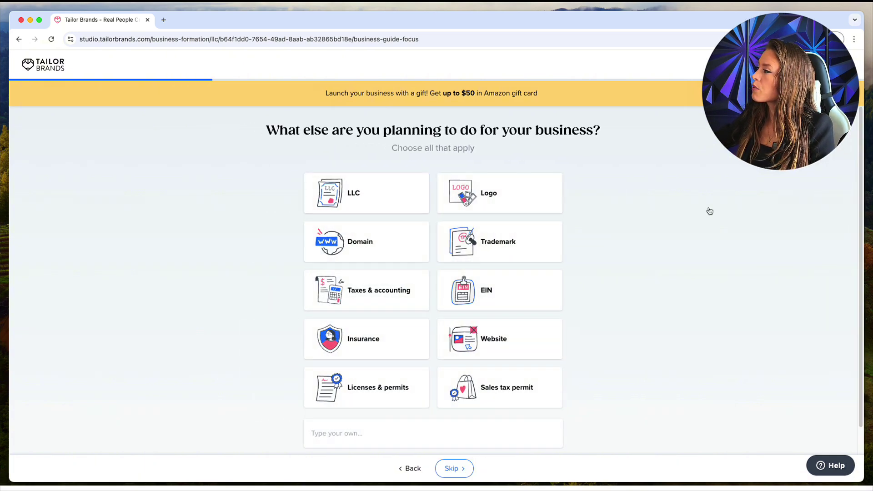
pyautogui.click(400, 197)
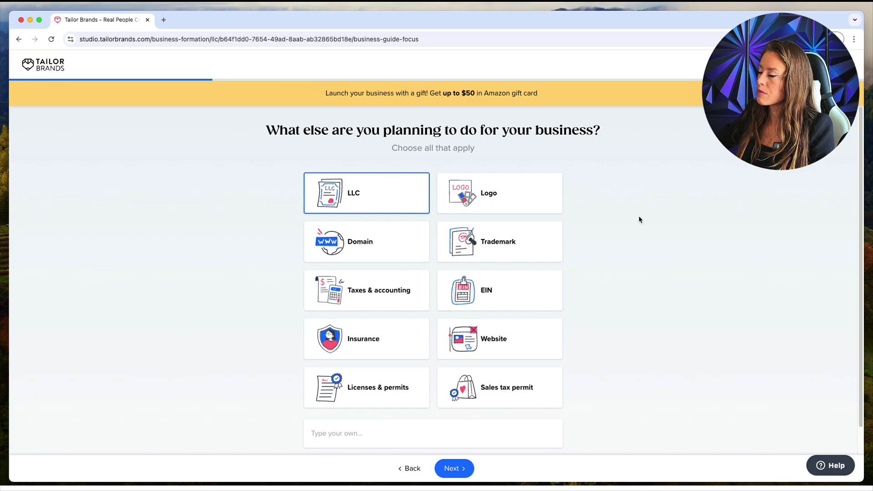
pyautogui.click(518, 297)
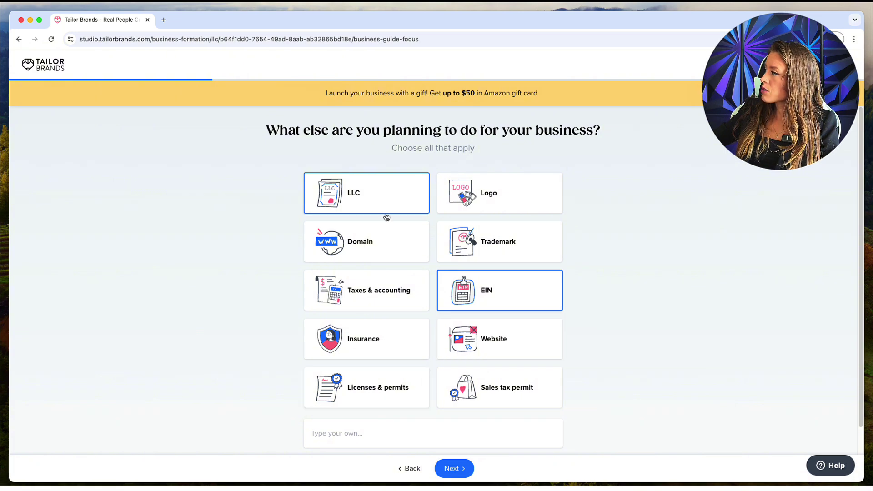
pyautogui.click(465, 466)
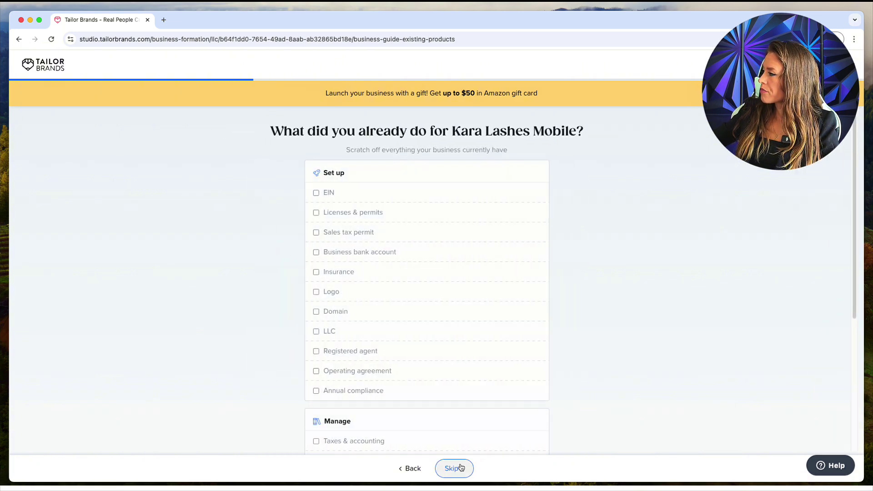
# Skip the already-done checklist and answer YouTube as where Tailor Brands was found
pyautogui.scroll(-5, 351, 294)
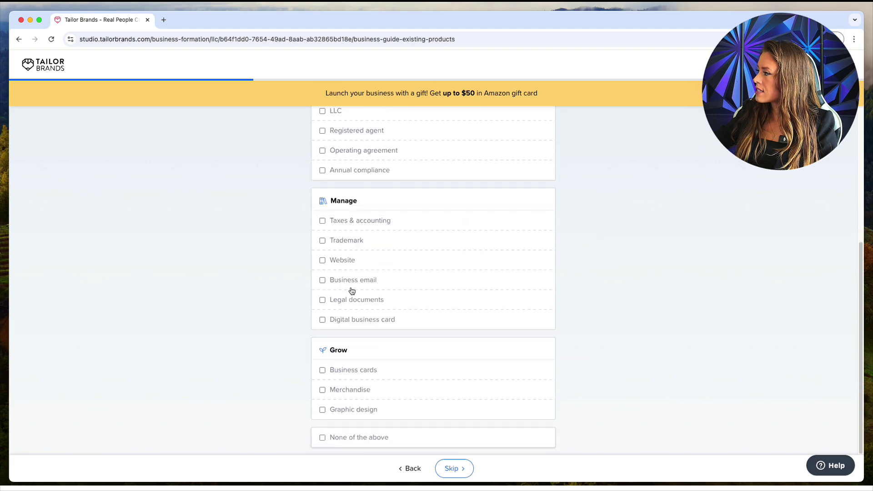
pyautogui.click(462, 468)
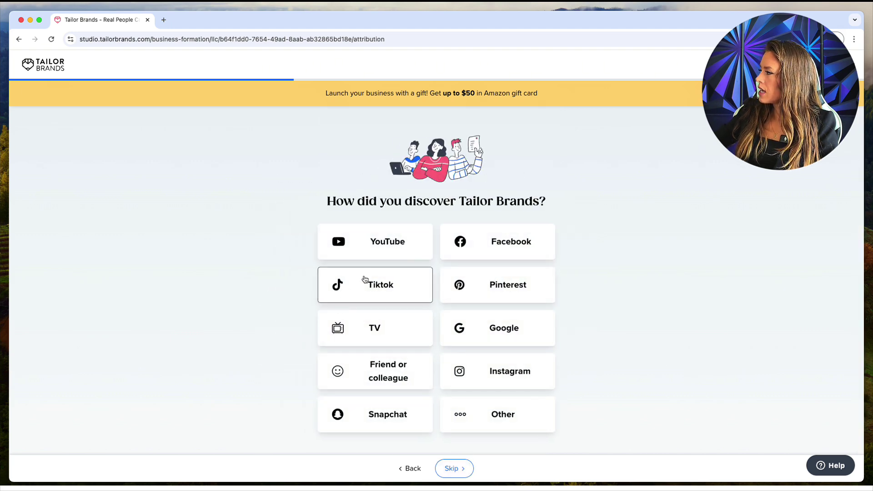
pyautogui.click(416, 250)
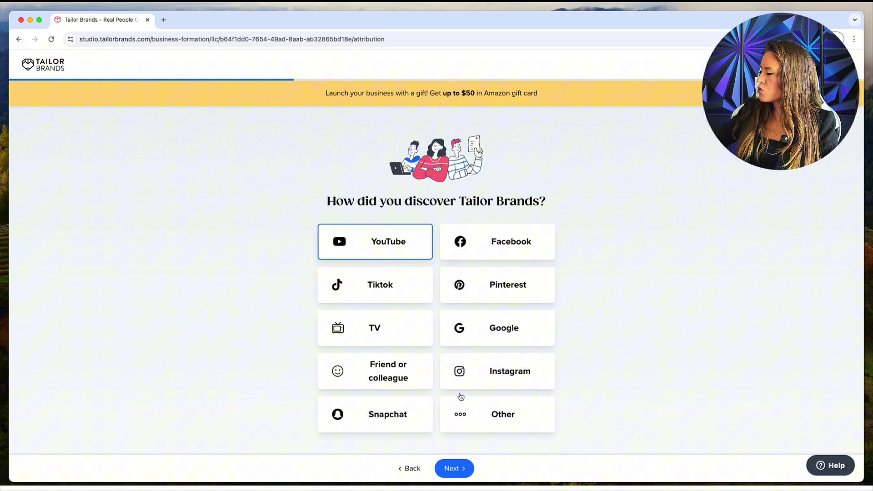
pyautogui.click(452, 475)
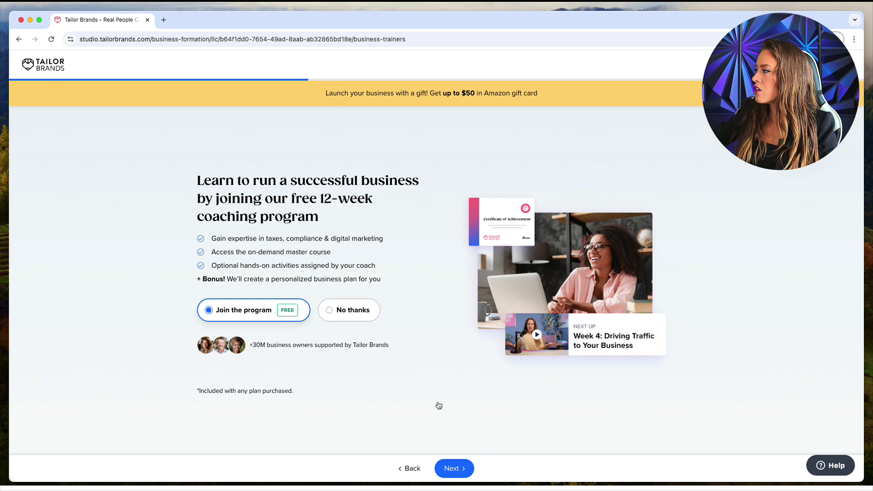
# Pass the coaching offer and enter the contact's first name, last name and phone number
pyautogui.click(455, 468)
pyautogui.click(342, 328)
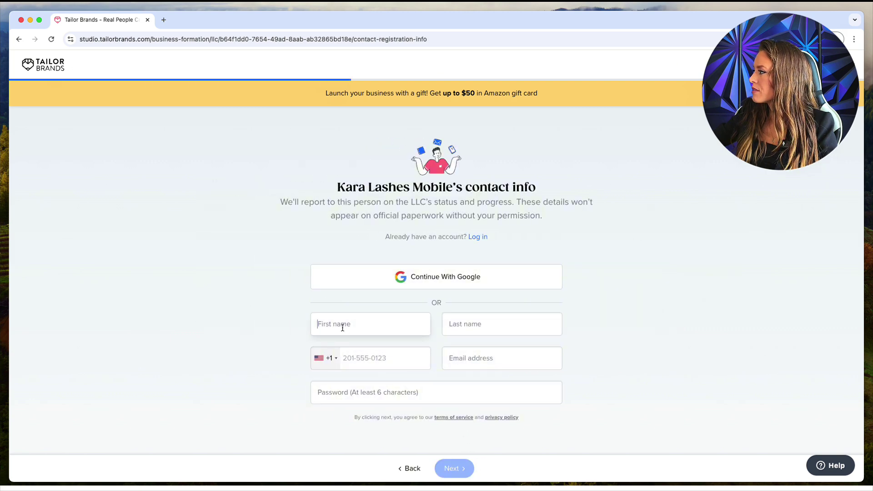
pyautogui.press('Tab')
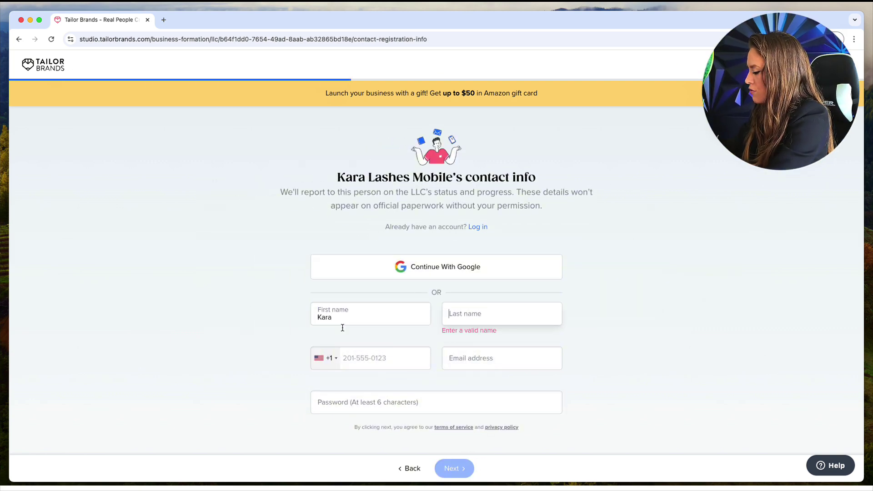
pyautogui.press('Tab')
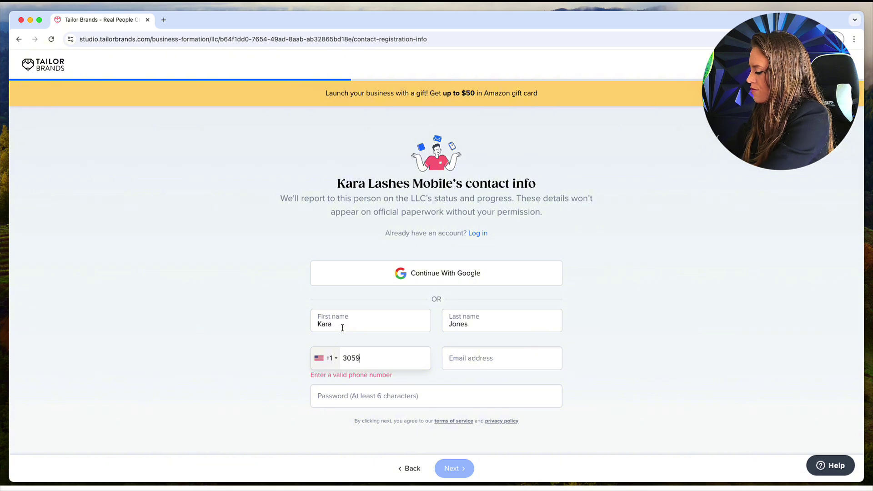
# Enter the contact's e-mail address, correcting a typo, plus the account password, then submit
pyautogui.press('Tab')
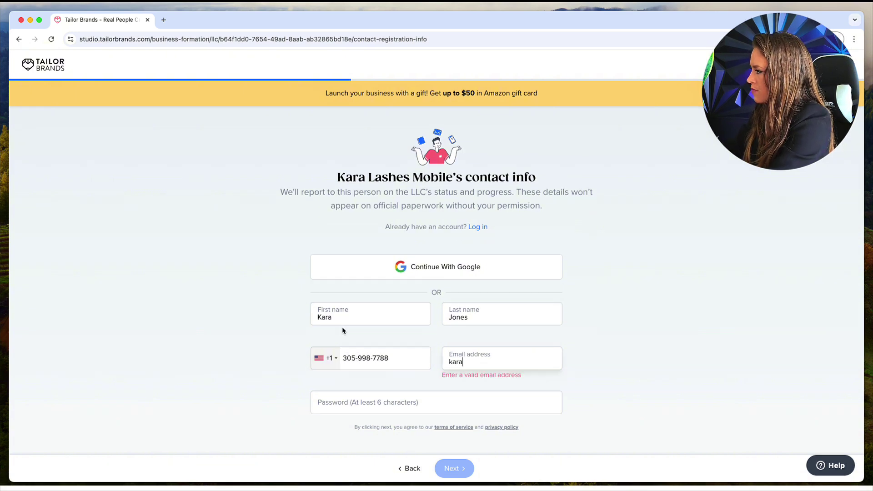
pyautogui.press('super+a')
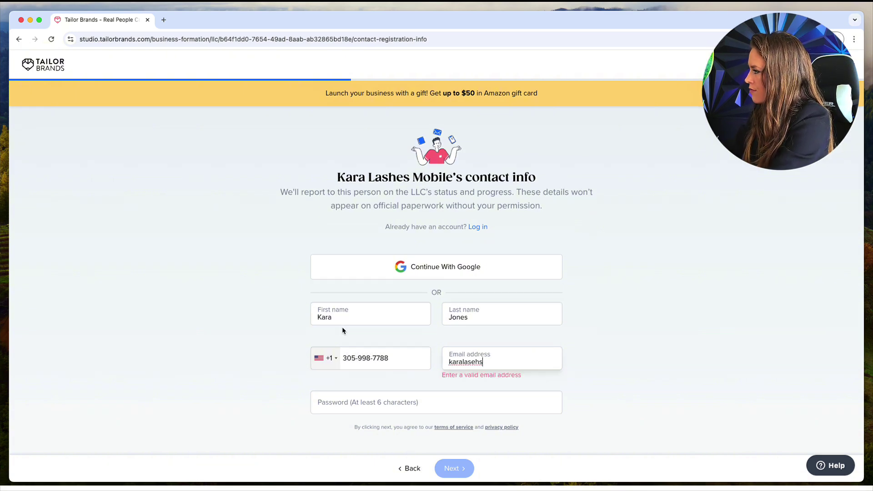
pyautogui.press('Right')
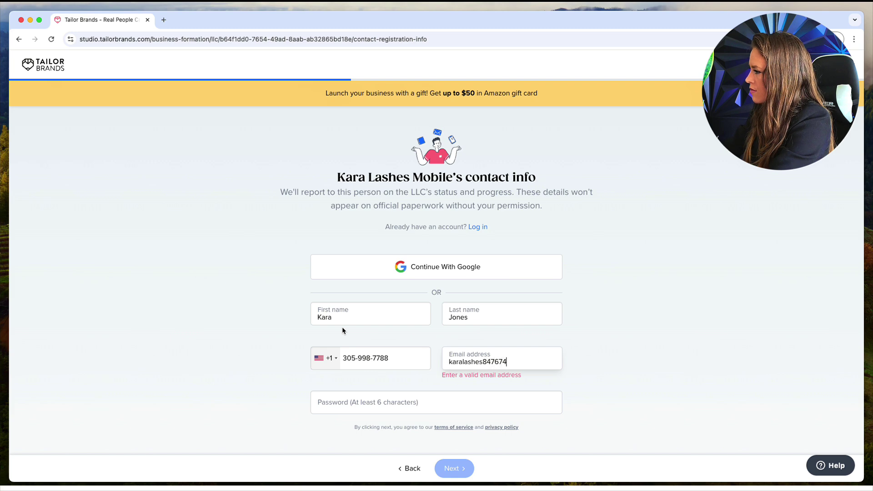
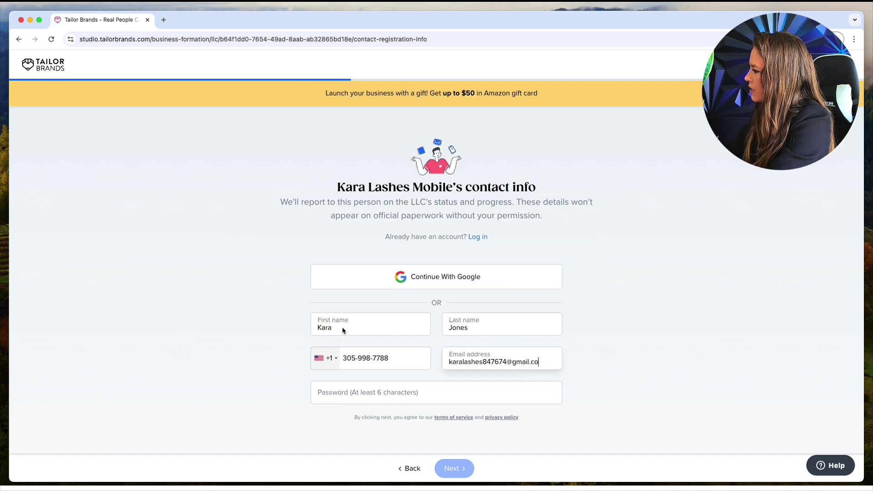
pyautogui.press('Tab')
pyautogui.write('******')
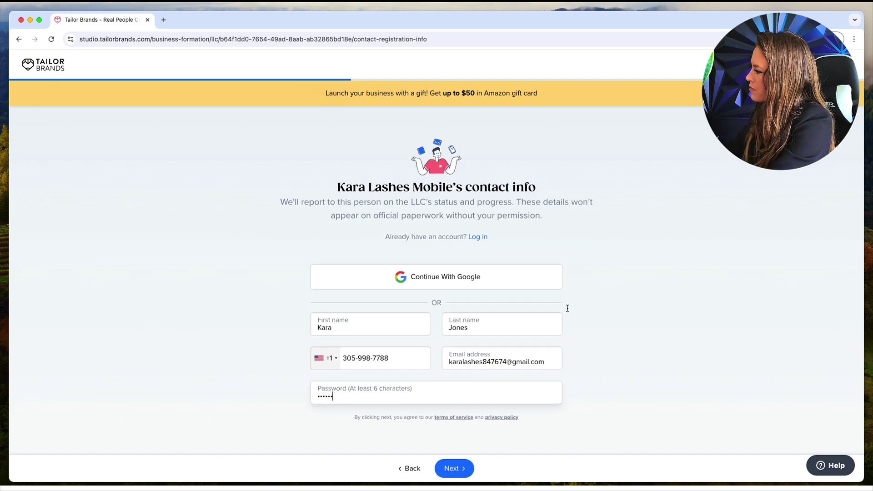
pyautogui.click(454, 472)
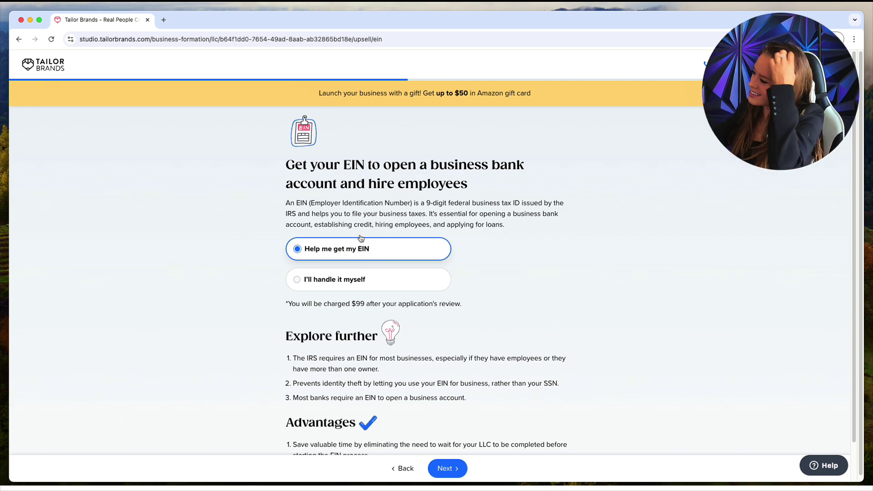
# Keep the EIN offer and decline the registered agent service by appointing a different agent
pyautogui.click(457, 467)
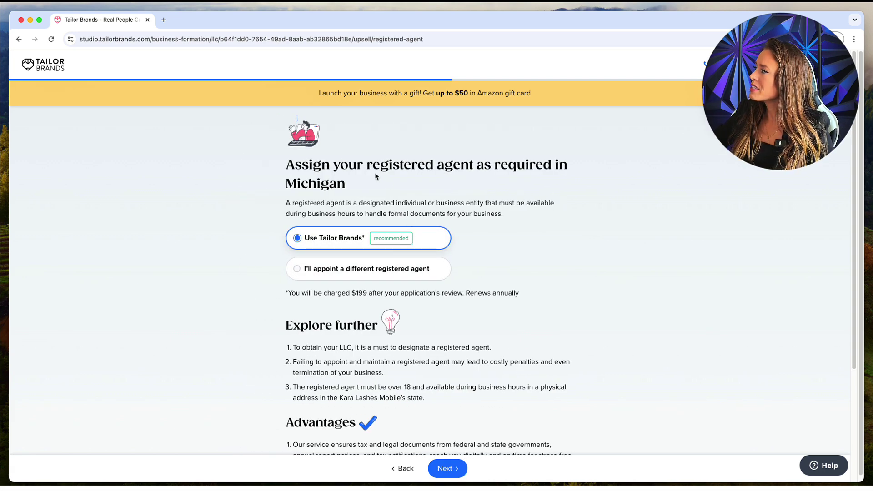
pyautogui.moveTo(366, 165); pyautogui.dragTo(473, 168)
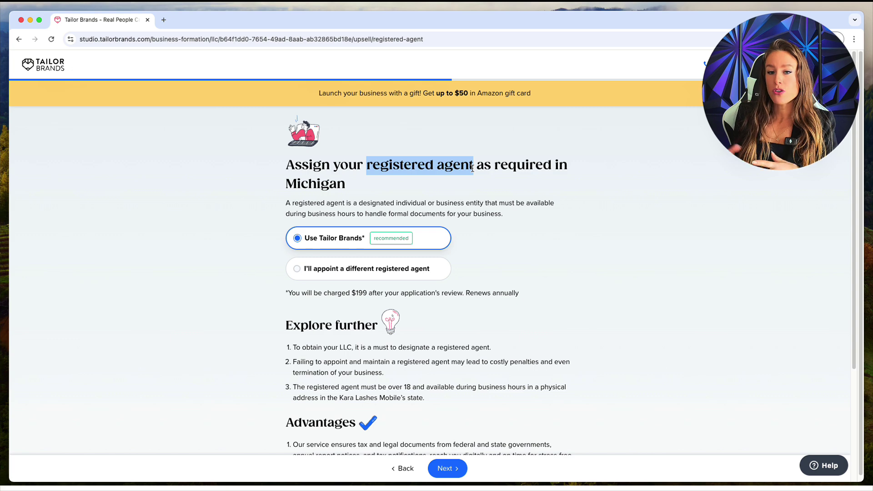
pyautogui.click(381, 273)
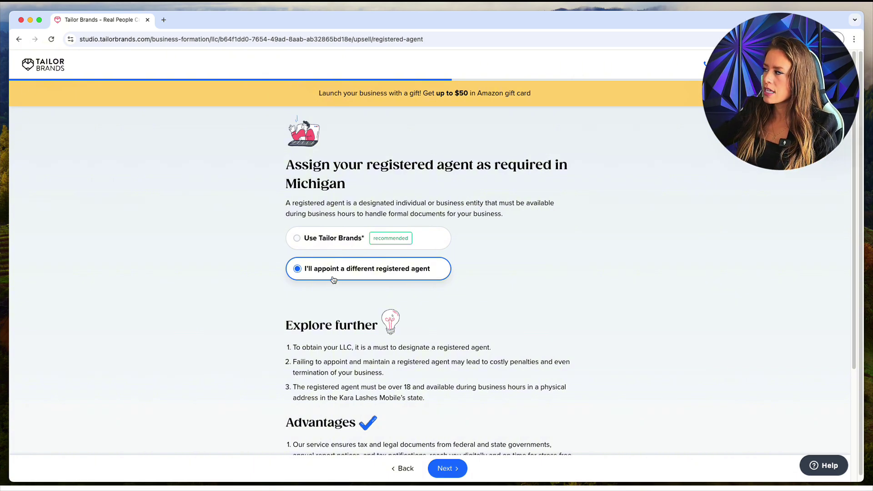
pyautogui.click(455, 473)
pyautogui.click(484, 339)
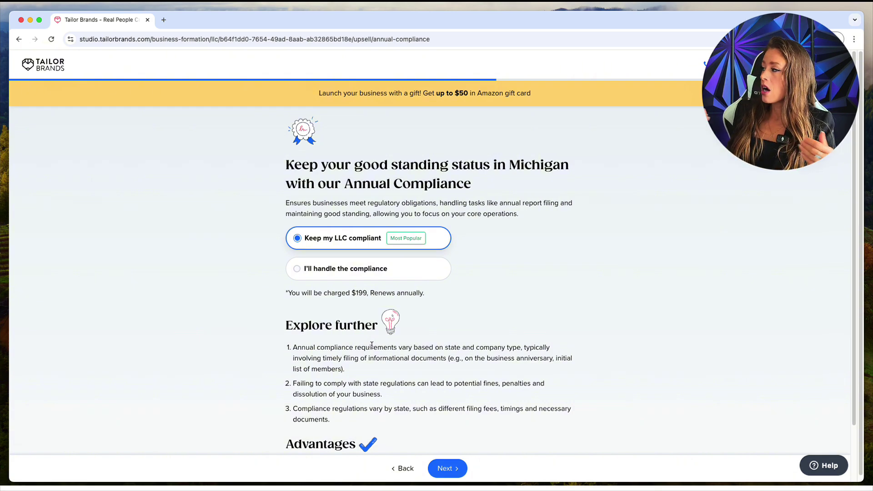
# Decline the Annual Compliance service and the Branding Toolkit offer
pyautogui.click(364, 269)
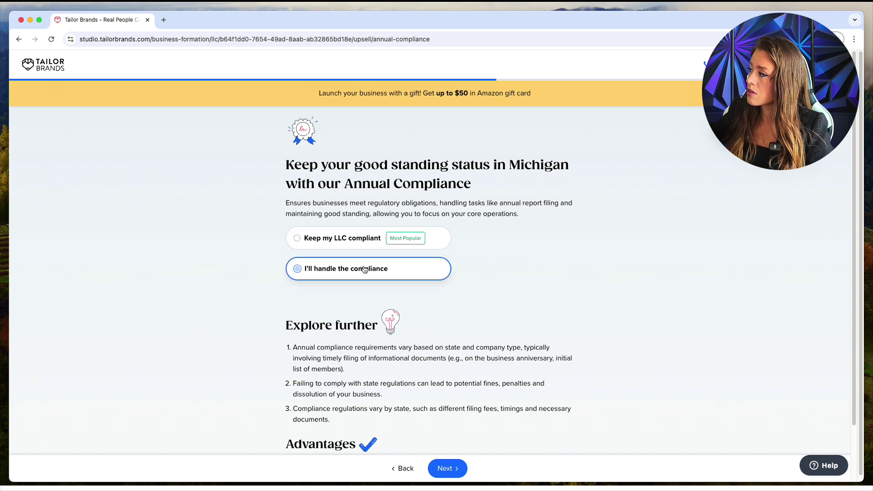
pyautogui.click(455, 474)
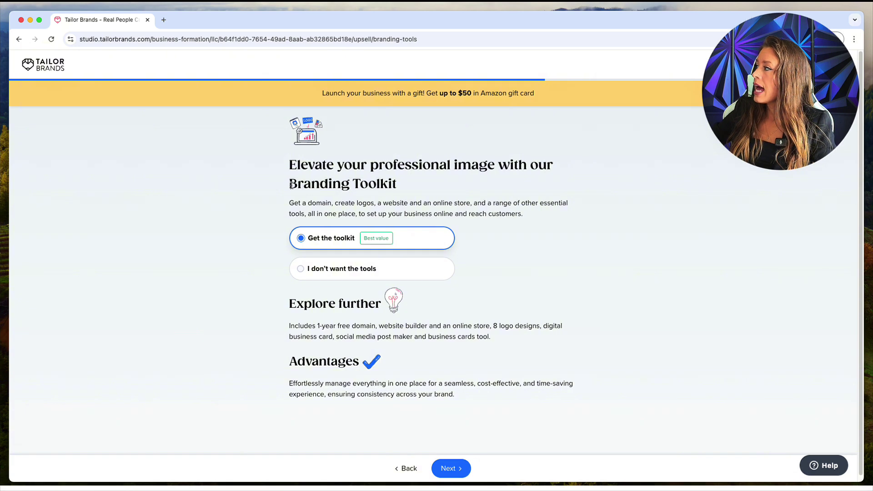
pyautogui.moveTo(286, 181); pyautogui.dragTo(411, 182)
pyautogui.click(413, 185)
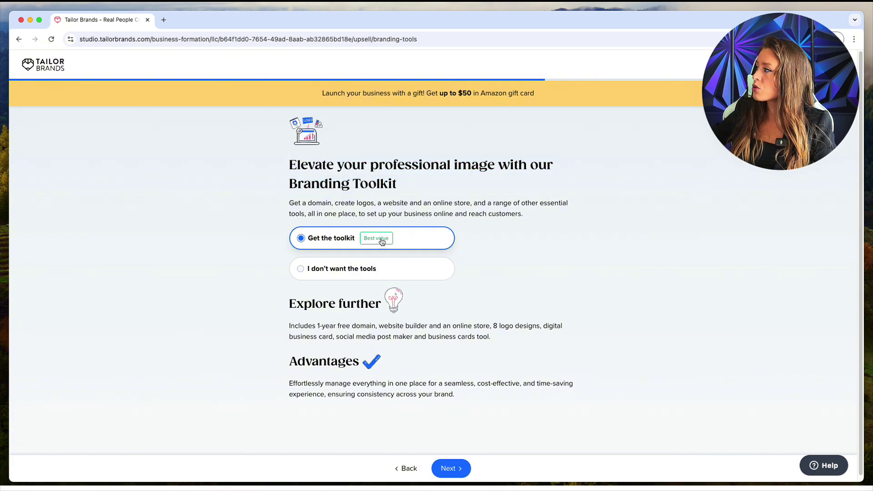
pyautogui.click(364, 267)
pyautogui.click(449, 469)
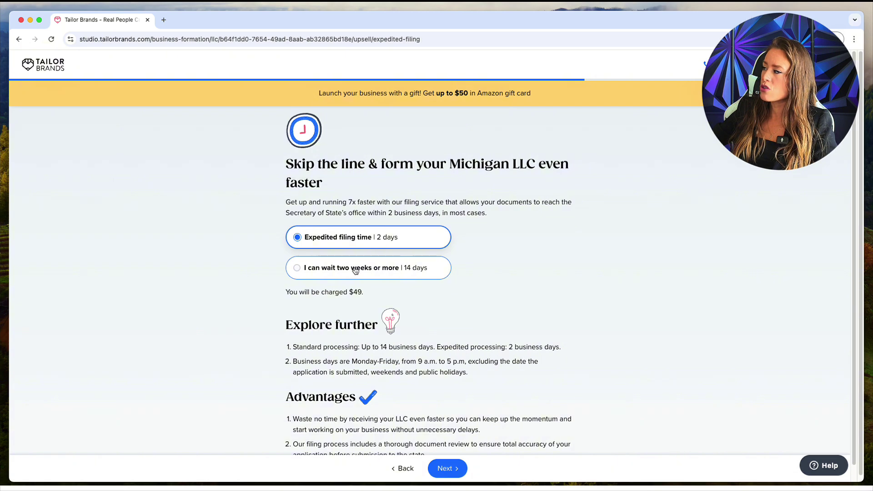
# Keep Expedited filing, then decline the Operating Agreement and Formation Kit offers
pyautogui.click(452, 470)
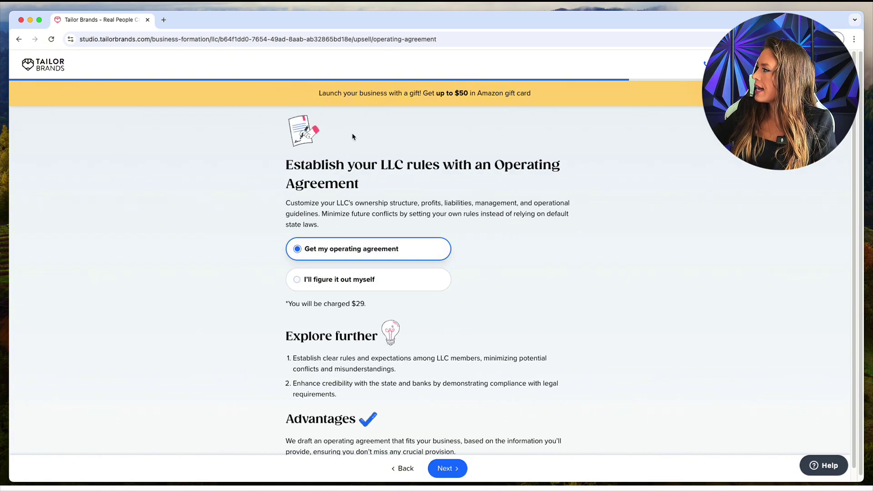
pyautogui.click(297, 279)
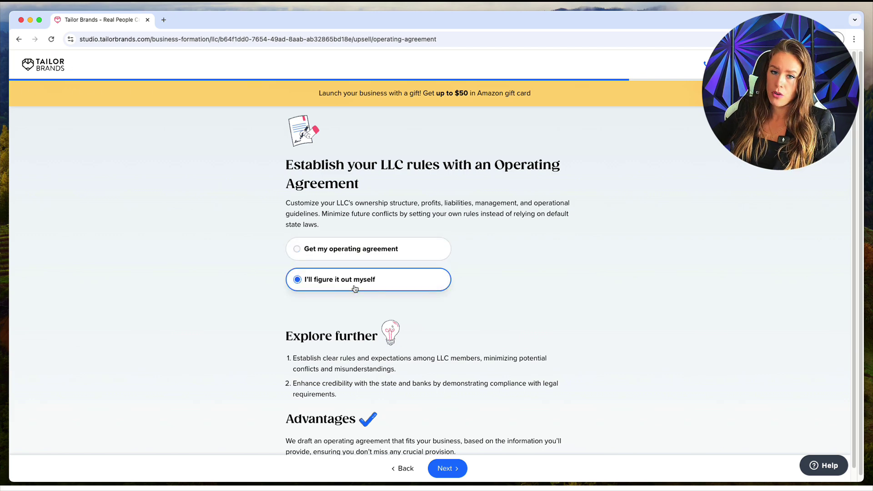
pyautogui.click(448, 469)
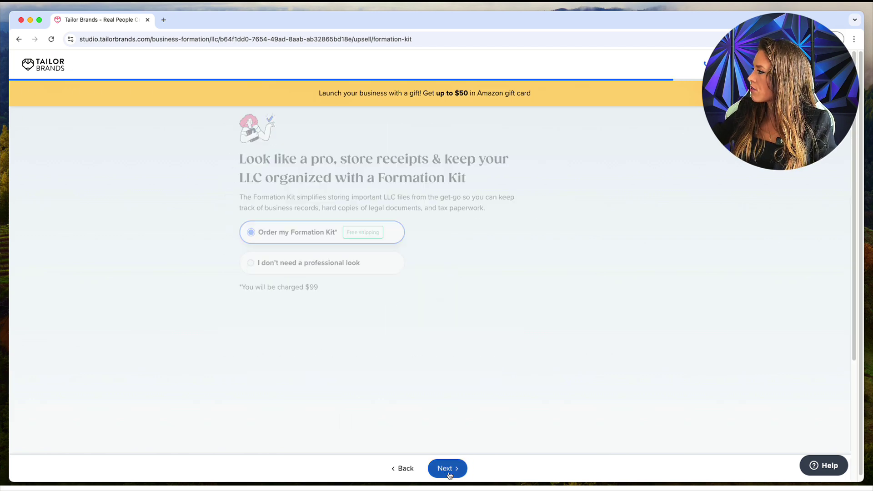
pyautogui.scroll(-3, 398, 324)
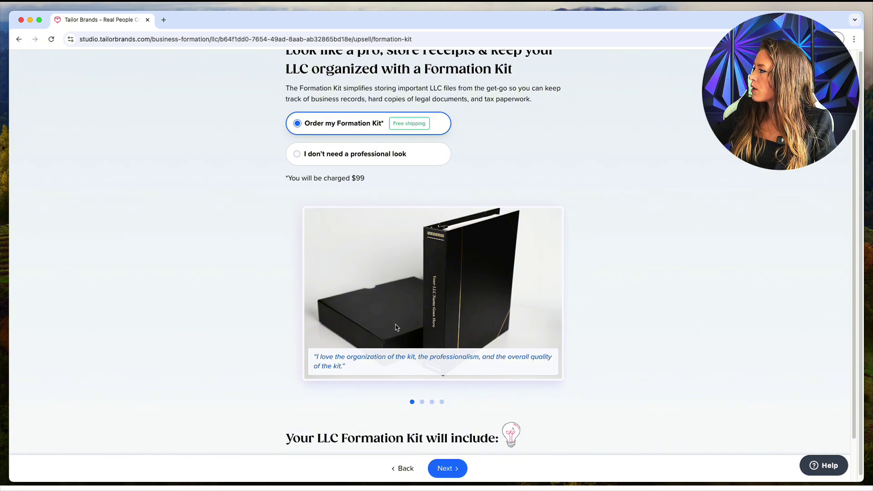
pyautogui.scroll(3, 395, 348)
pyautogui.click(358, 272)
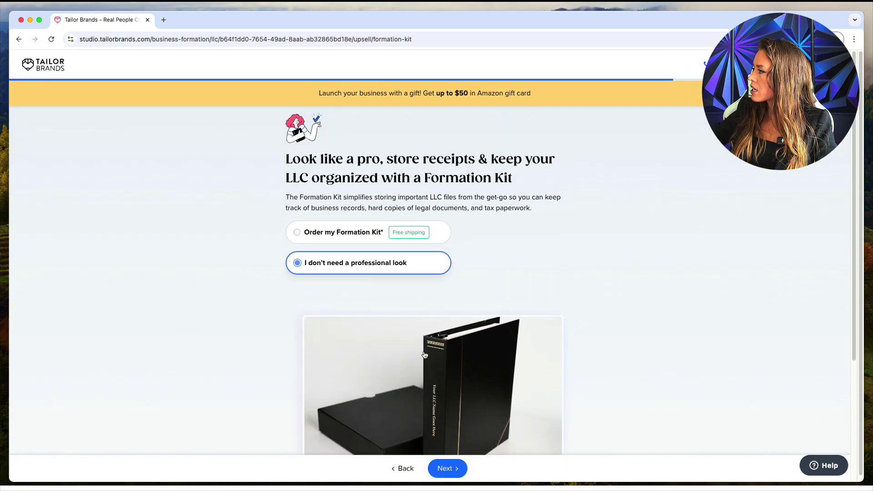
pyautogui.click(452, 475)
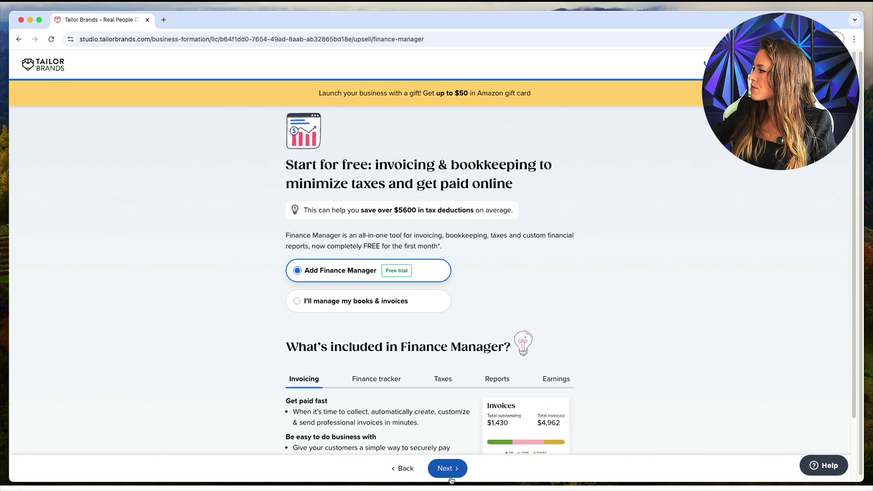
# Choose 'I'll manage my books & invoices' instead of Finance Manager and opt in to text notifications
pyautogui.moveTo(277, 169); pyautogui.dragTo(546, 194)
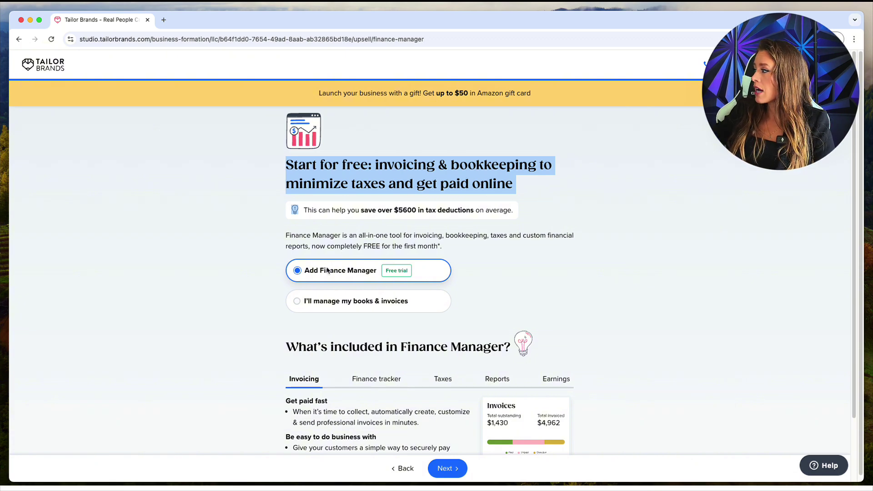
pyautogui.click(298, 303)
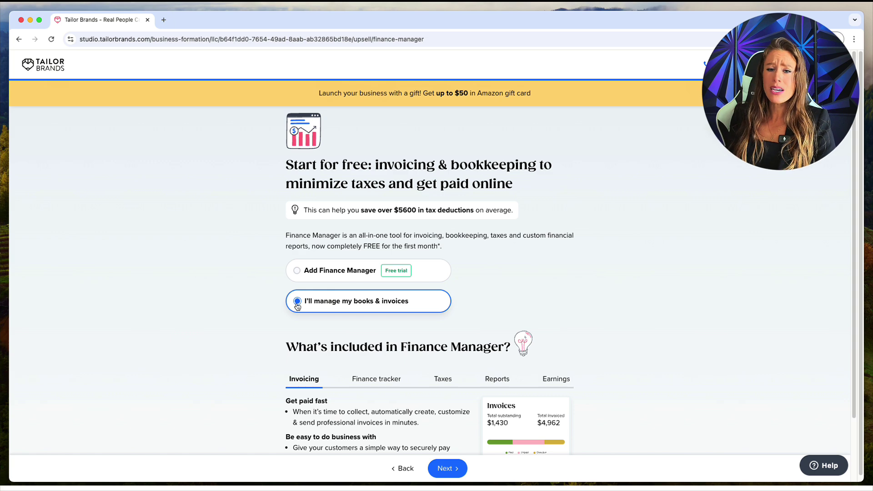
pyautogui.click(454, 469)
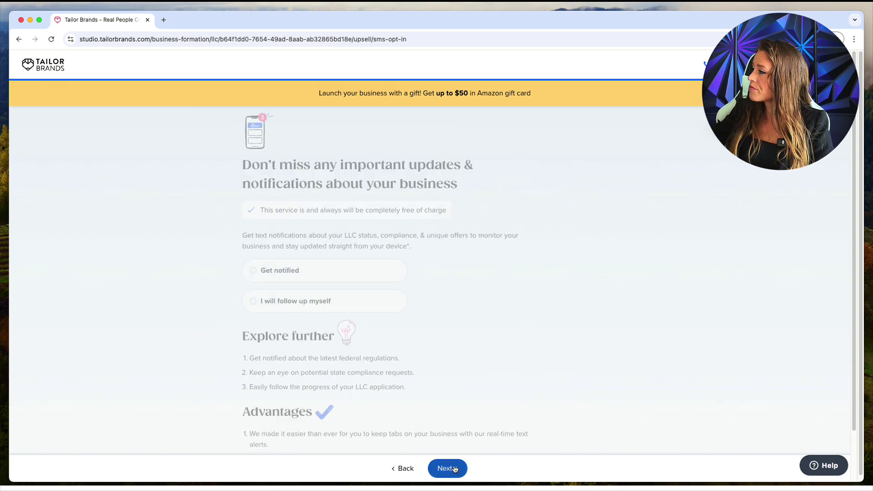
pyautogui.click(294, 275)
pyautogui.click(454, 469)
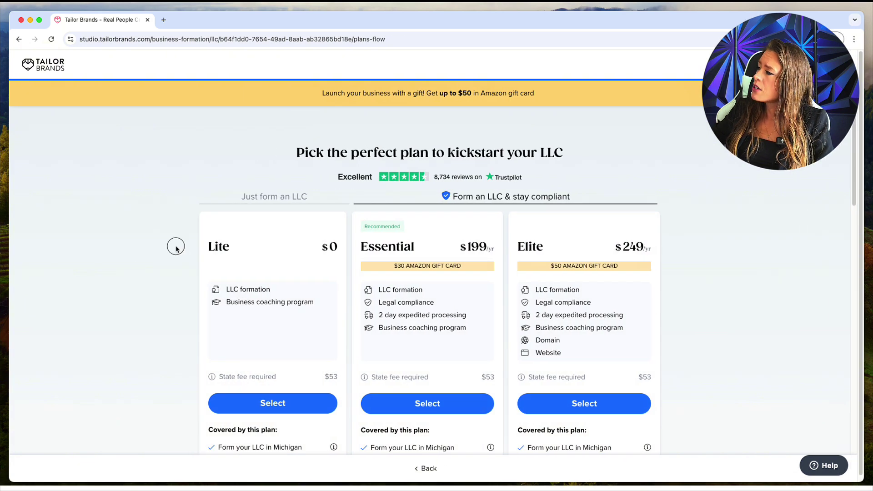
# Select the free Lite LLC plan
pyautogui.moveTo(175, 246); pyautogui.dragTo(699, 251)
pyautogui.click(684, 262)
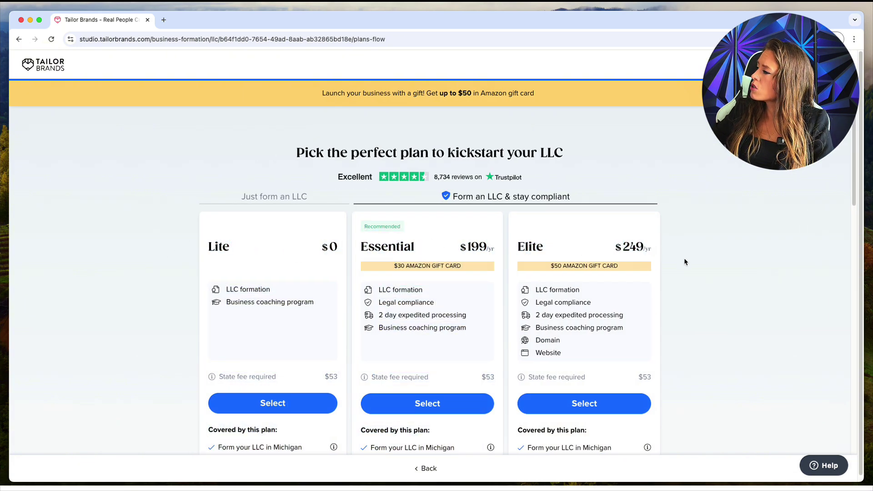
pyautogui.scroll(-5, 538, 340)
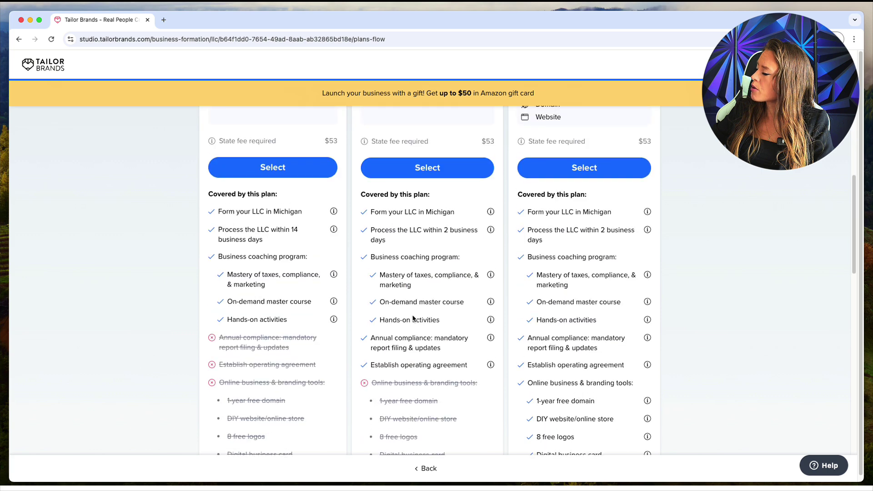
pyautogui.scroll(4, 415, 318)
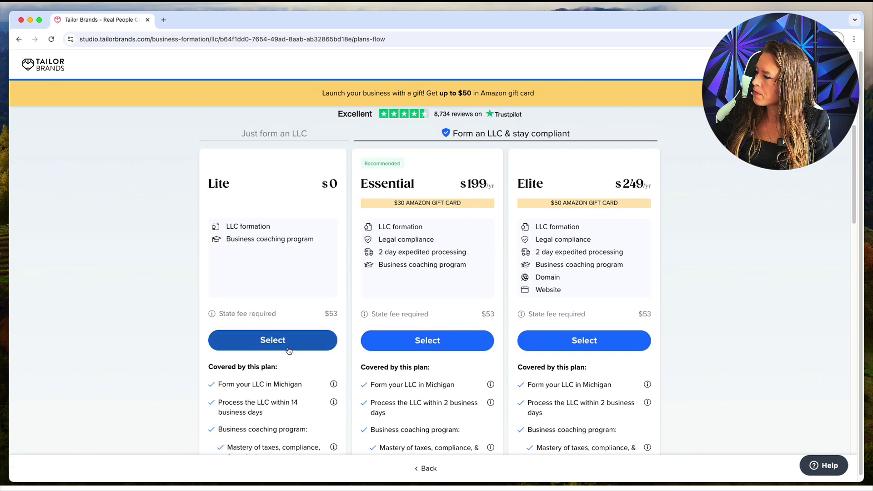
pyautogui.click(288, 348)
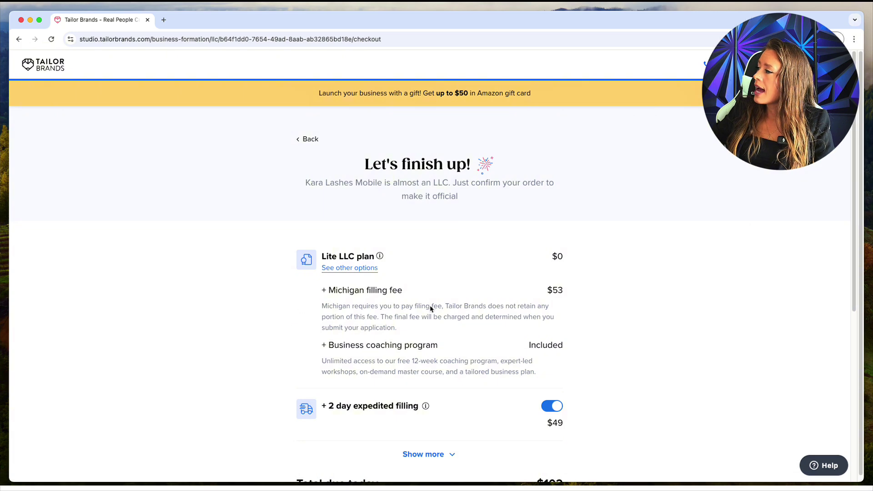
# Review the order summary: $53 Michigan filing fee, Lite plan, expedited filing and $99 EIN
pyautogui.scroll(-2, 613, 359)
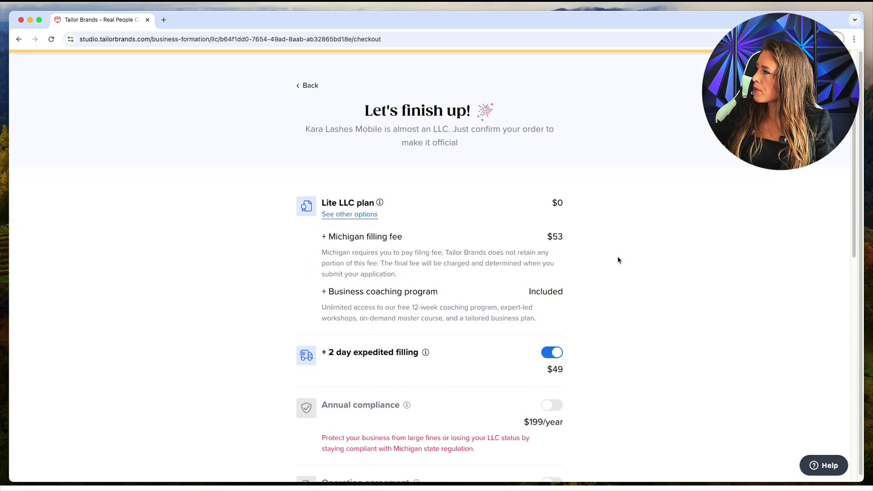
pyautogui.moveTo(562, 237); pyautogui.dragTo(334, 241)
pyautogui.click(636, 255)
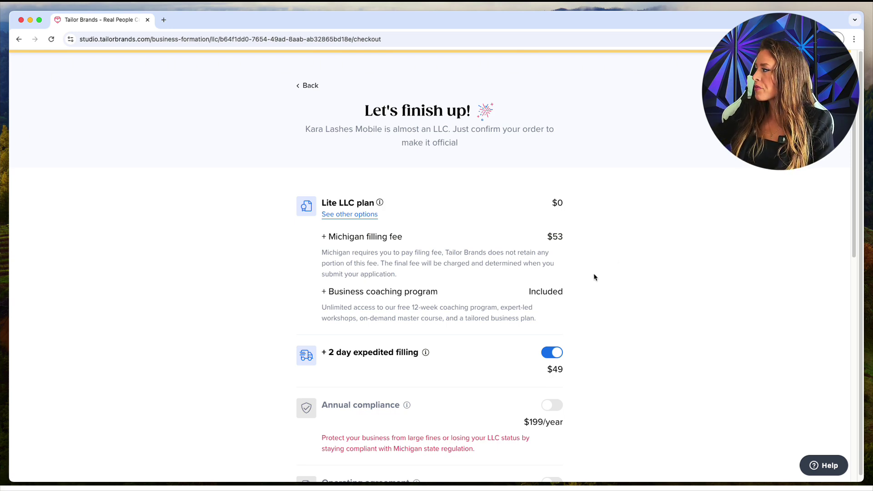
pyautogui.moveTo(577, 302); pyautogui.dragTo(319, 295)
pyautogui.click(612, 296)
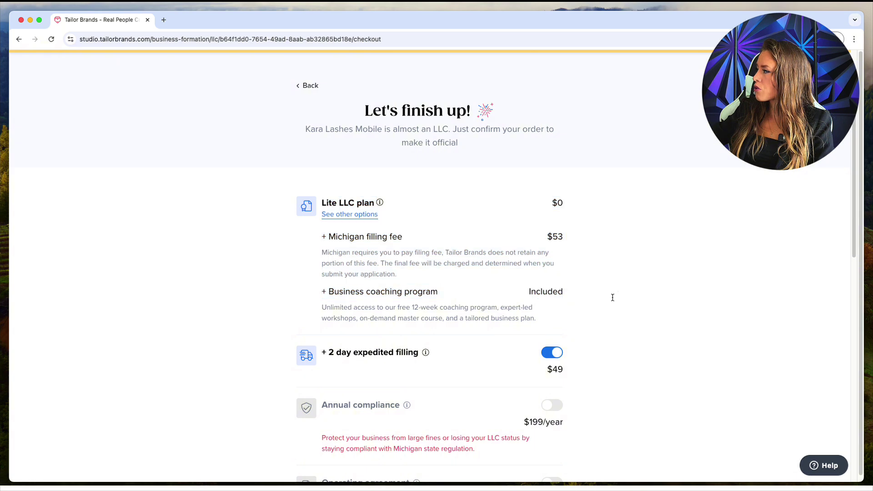
pyautogui.scroll(-1, 592, 291)
pyautogui.moveTo(570, 326); pyautogui.dragTo(345, 296)
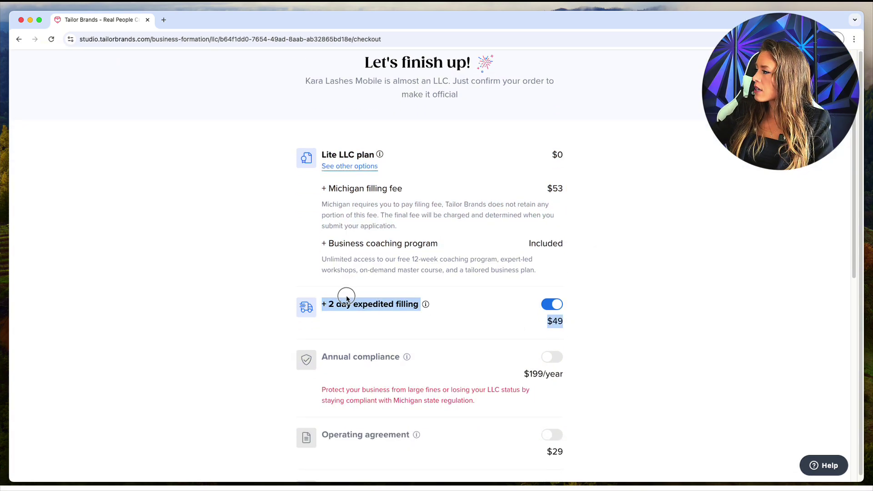
pyautogui.click(740, 286)
pyautogui.scroll(-7, 732, 288)
pyautogui.scroll(-3, 726, 290)
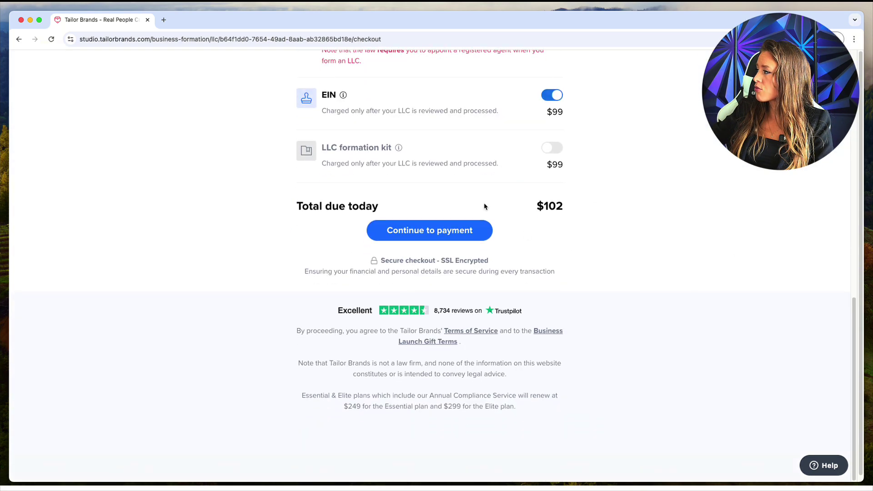
pyautogui.scroll(2, 664, 238)
pyautogui.moveTo(596, 303); pyautogui.dragTo(527, 301)
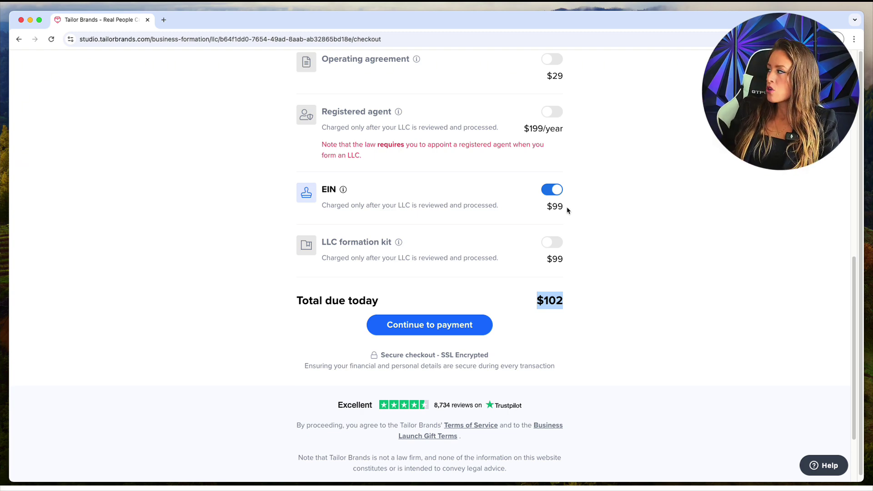
pyautogui.moveTo(567, 210); pyautogui.dragTo(545, 207)
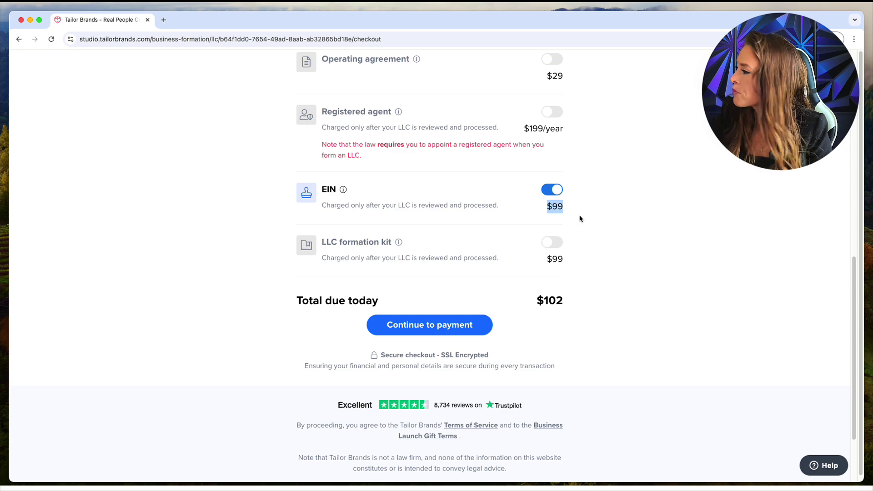
# Proceed to payment and choose to pay with a credit card
pyautogui.click(479, 324)
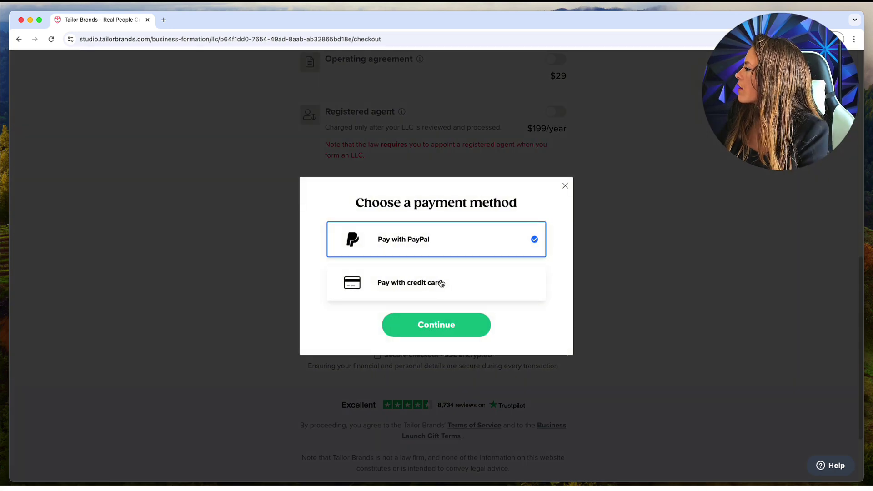
pyautogui.click(441, 282)
pyautogui.click(451, 323)
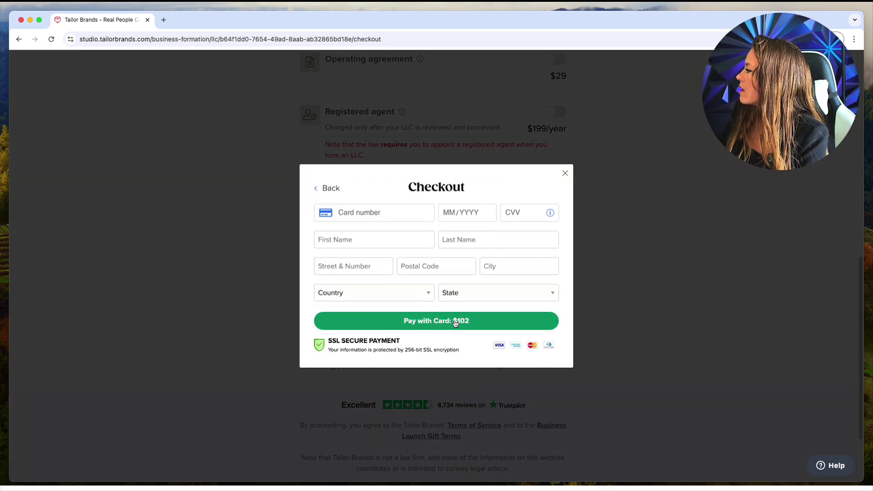